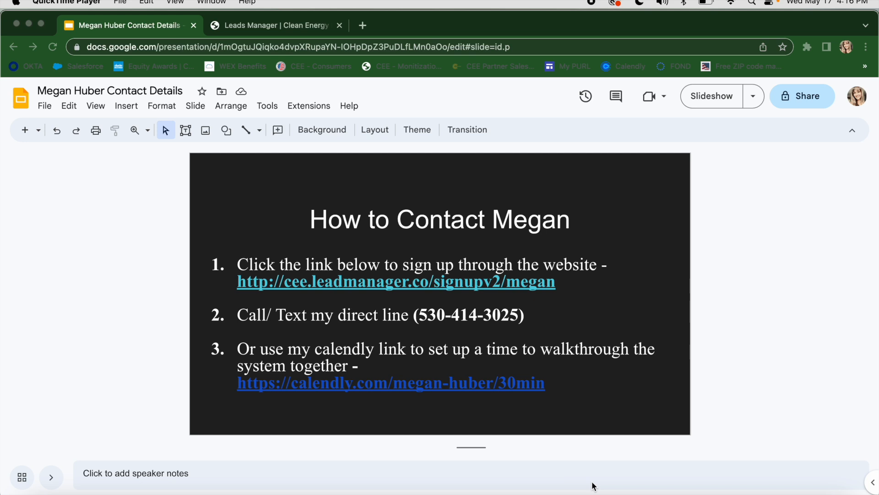
Step: Open the website sign-up link from the contact details slide
{"action": "left_click", "coordinate": [464, 279]}
{"action": "left_click", "coordinate": [441, 281]}
{"action": "left_click", "coordinate": [336, 304]}
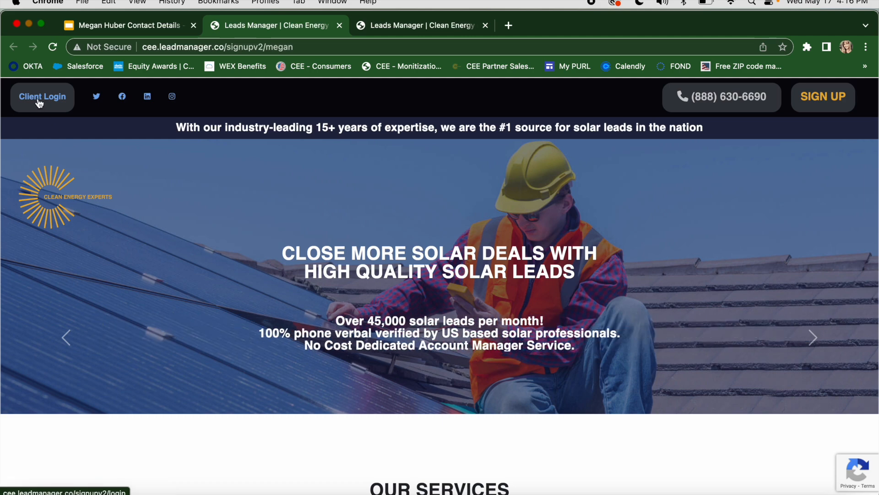
Step: Open the sign-up form for qualified leads and agree to the terms and conditions
{"action": "left_click", "coordinate": [825, 96]}
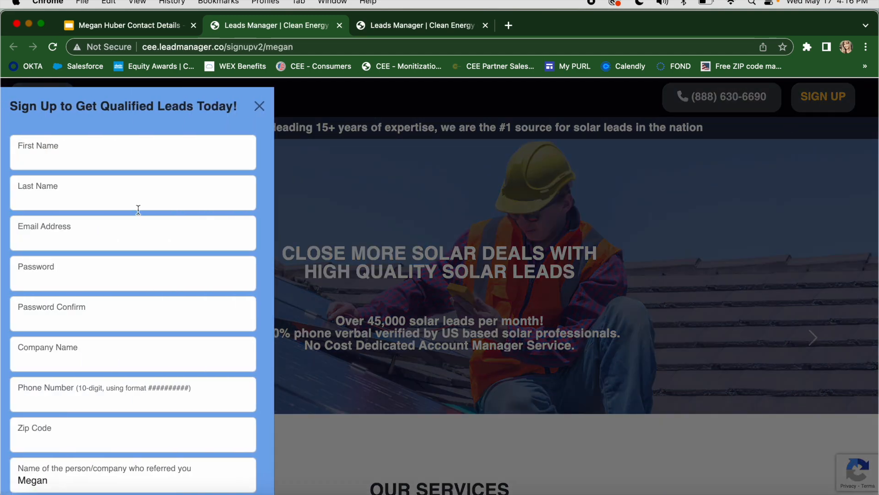
{"action": "scroll", "coordinate": [138, 209], "scroll_direction": "down", "scroll_amount": 3}
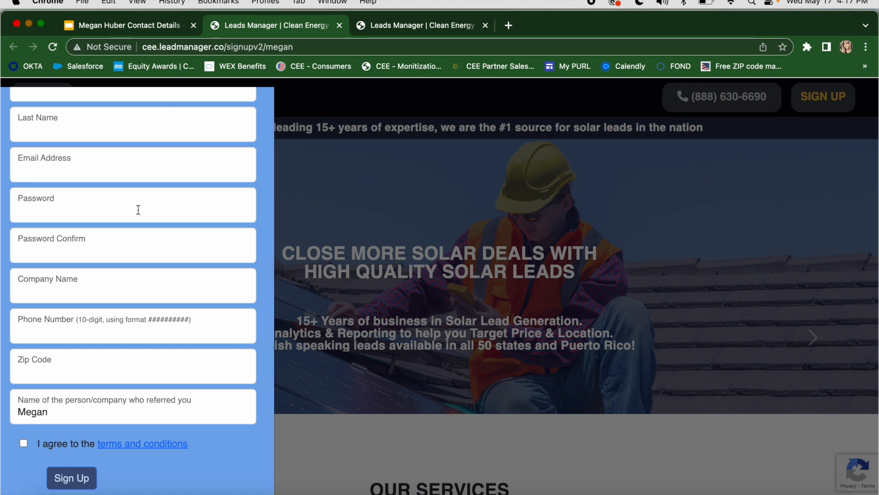
{"action": "left_click", "coordinate": [23, 443]}
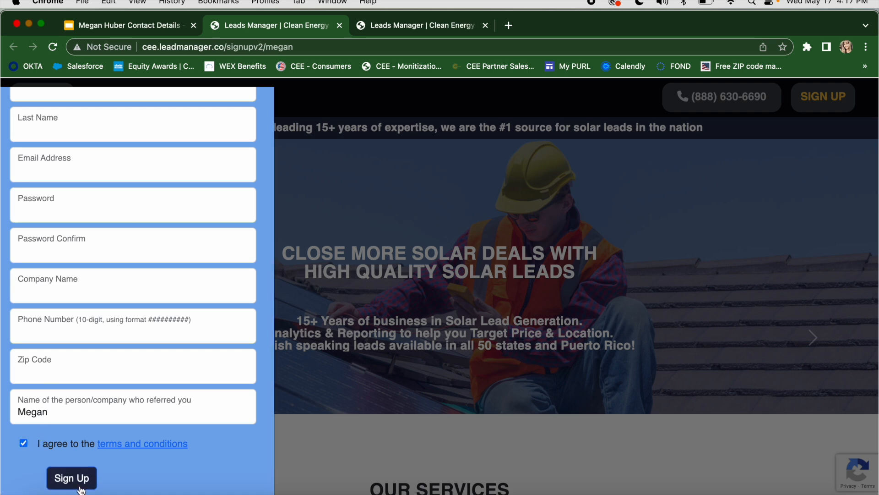
Step: Switch to the logged-in Leads Manager account and start a new campaign named "FL - NX"
{"action": "left_click", "coordinate": [389, 29]}
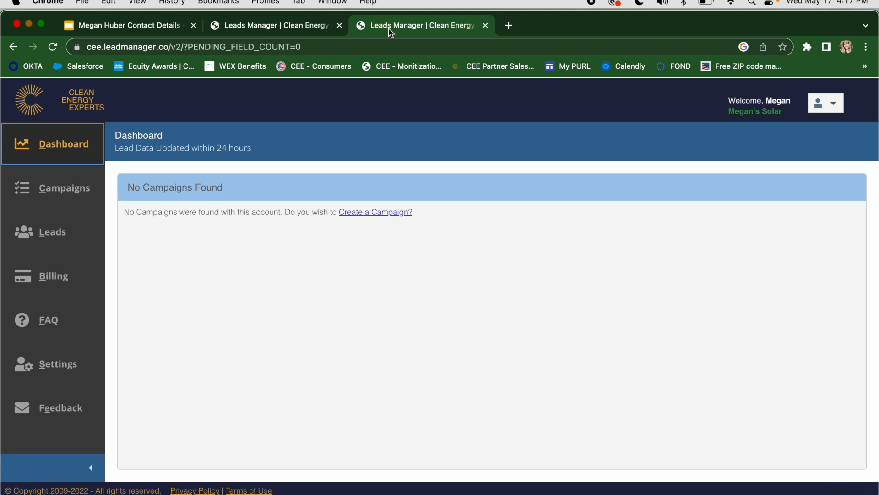
{"action": "left_click", "coordinate": [364, 217]}
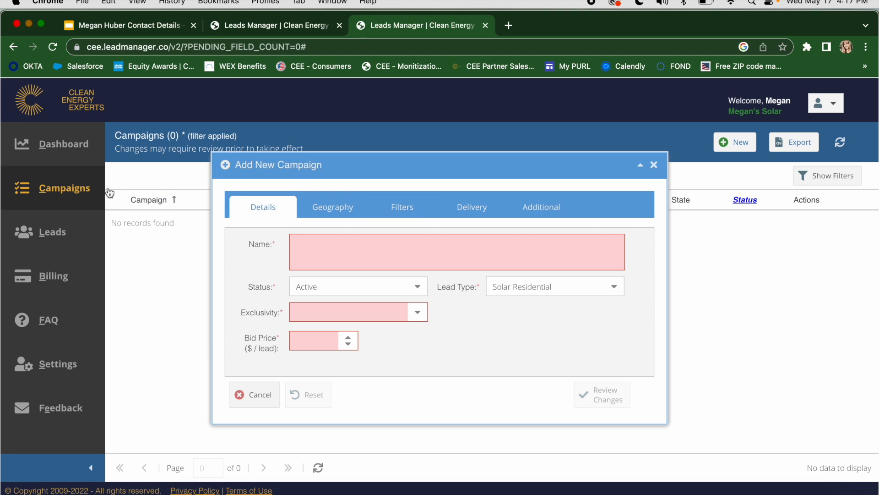
{"action": "left_click", "coordinate": [654, 164]}
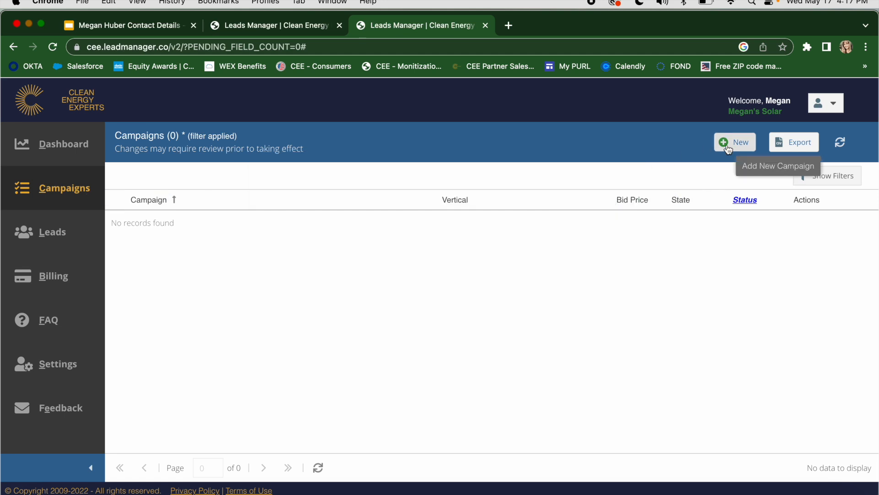
{"action": "left_click", "coordinate": [729, 148]}
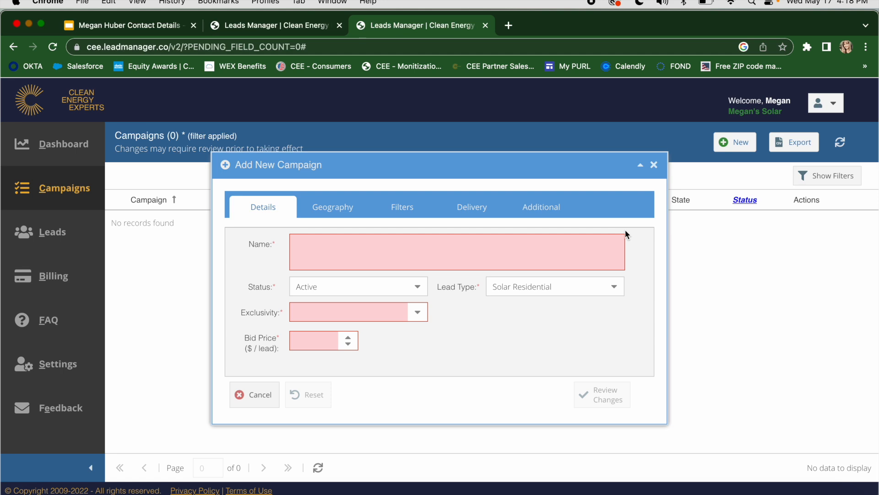
{"action": "left_click", "coordinate": [526, 245]}
{"action": "type", "text": "FL - NX"}
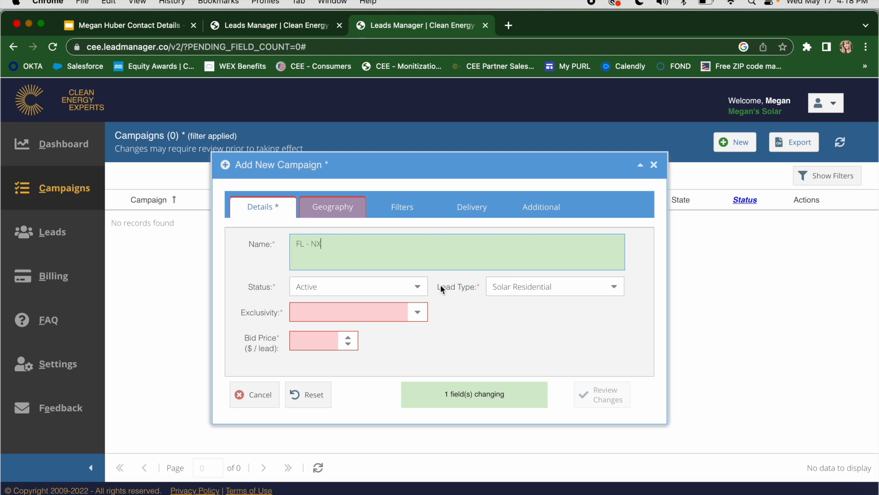
Step: Keep the campaign Active with the Solar Residential lead type and set its exclusivity to Non-Exclusive
{"action": "left_click", "coordinate": [418, 288]}
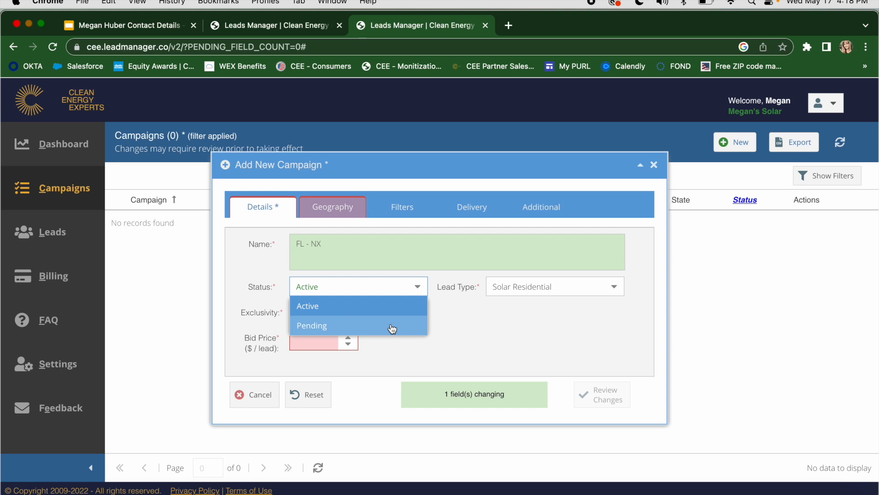
{"action": "left_click", "coordinate": [568, 288]}
{"action": "left_click", "coordinate": [447, 307]}
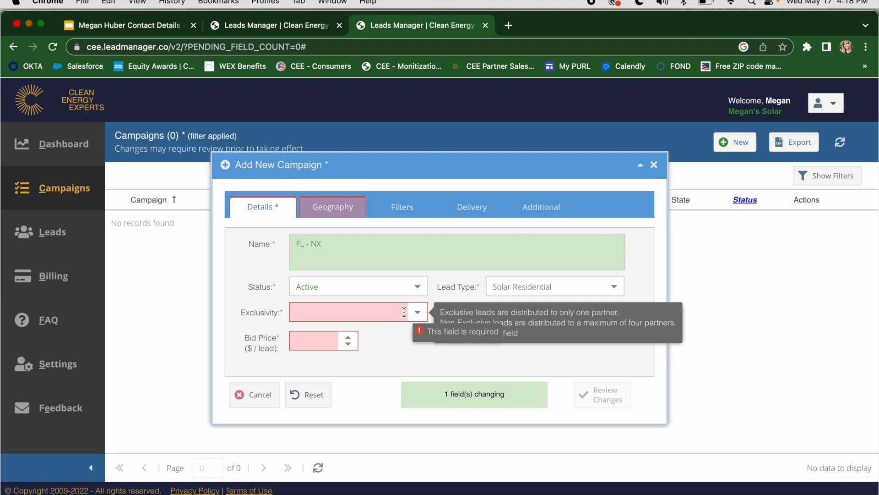
{"action": "left_click", "coordinate": [418, 312]}
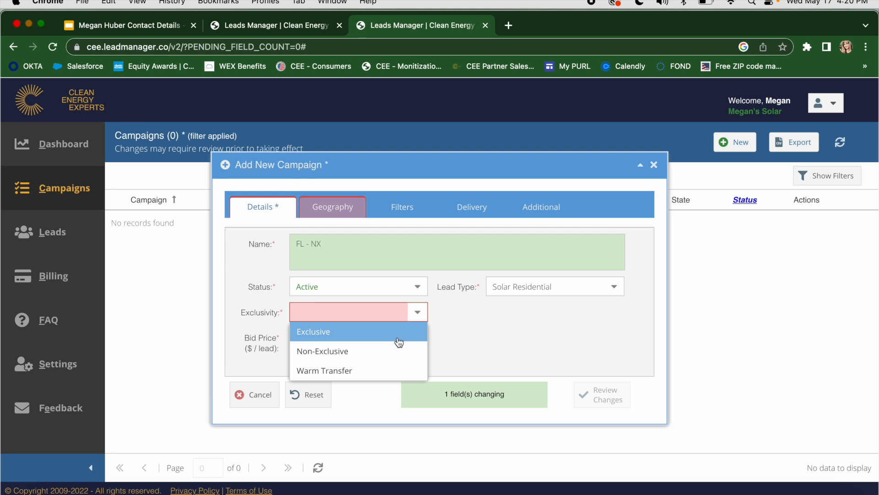
{"action": "left_click", "coordinate": [457, 336]}
{"action": "left_click", "coordinate": [300, 346]}
{"action": "left_click", "coordinate": [328, 315]}
{"action": "left_click", "coordinate": [326, 349]}
Step: Set the campaign's bid price to $15 per lead
{"action": "left_click", "coordinate": [303, 343]}
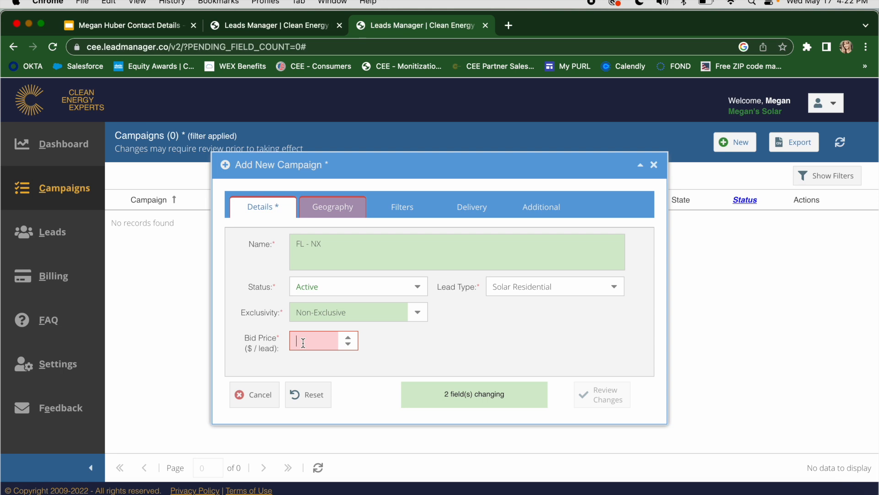
{"action": "left_click", "coordinate": [303, 343]}
{"action": "type", "text": "15"}
Step: Set the campaign's geography to Florida with Full State coverage
{"action": "left_click", "coordinate": [331, 208]}
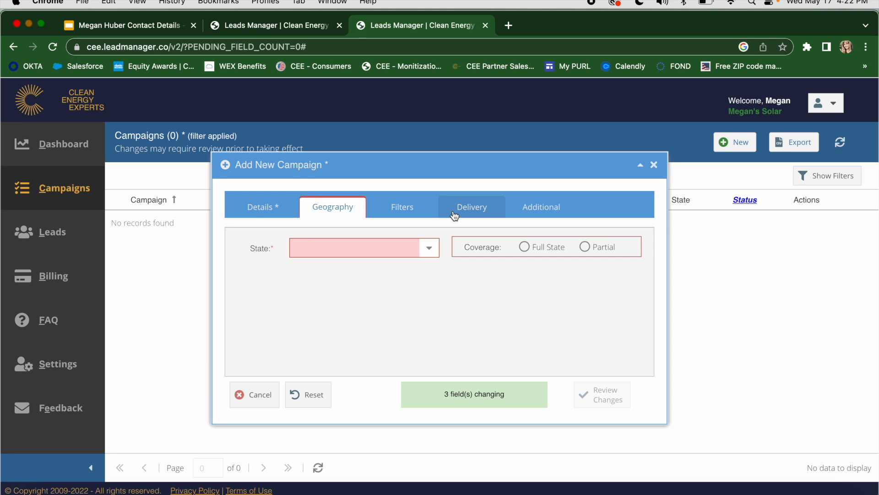
{"action": "left_click", "coordinate": [430, 247]}
{"action": "scroll", "coordinate": [359, 333], "scroll_direction": "down", "scroll_amount": 4}
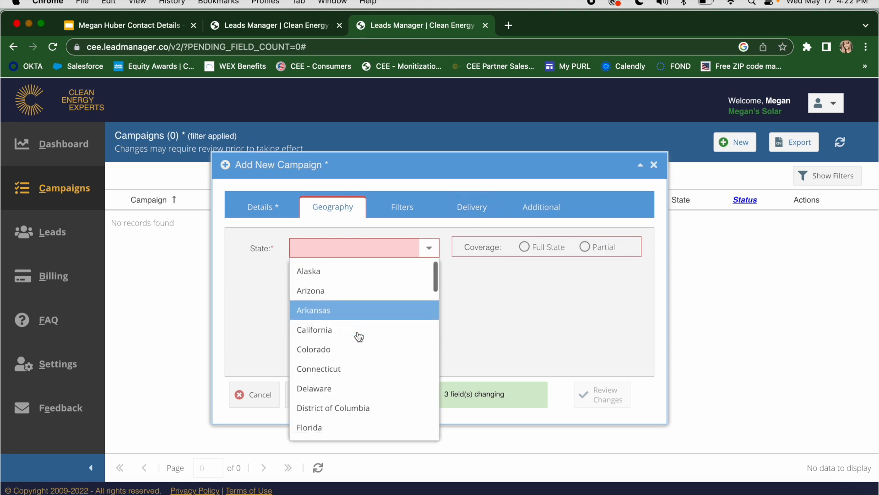
{"action": "left_click", "coordinate": [337, 362]}
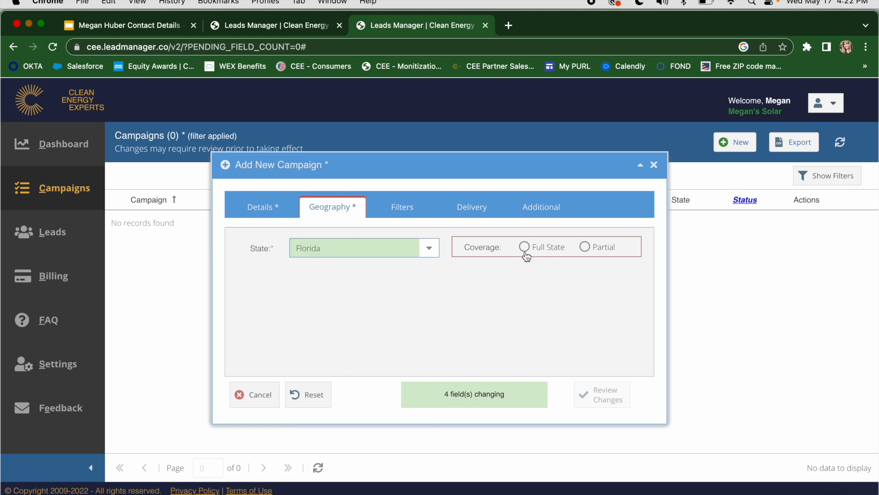
{"action": "left_click", "coordinate": [585, 246]}
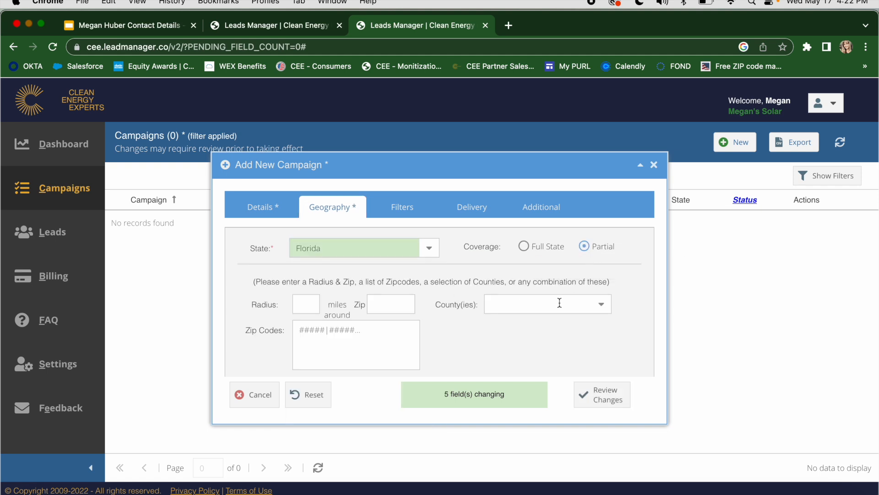
{"action": "left_click", "coordinate": [526, 243]}
{"action": "left_click", "coordinate": [409, 340]}
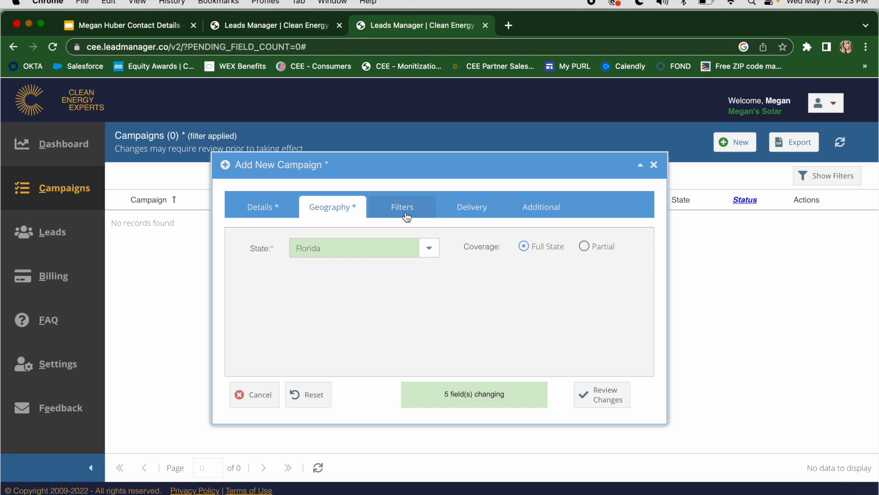
Step: Exclude A Lot Of Shade from the roof shade filter and enter the phone number for lead delivery
{"action": "left_click", "coordinate": [406, 213]}
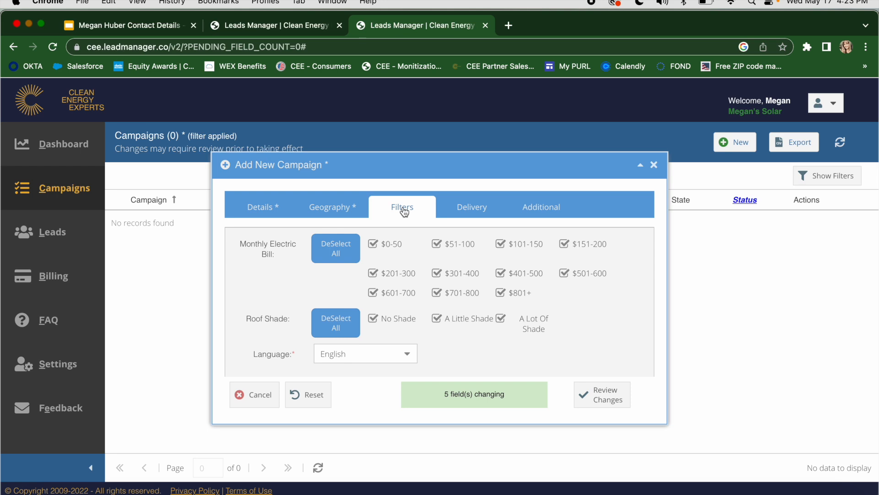
{"action": "left_click", "coordinate": [502, 321]}
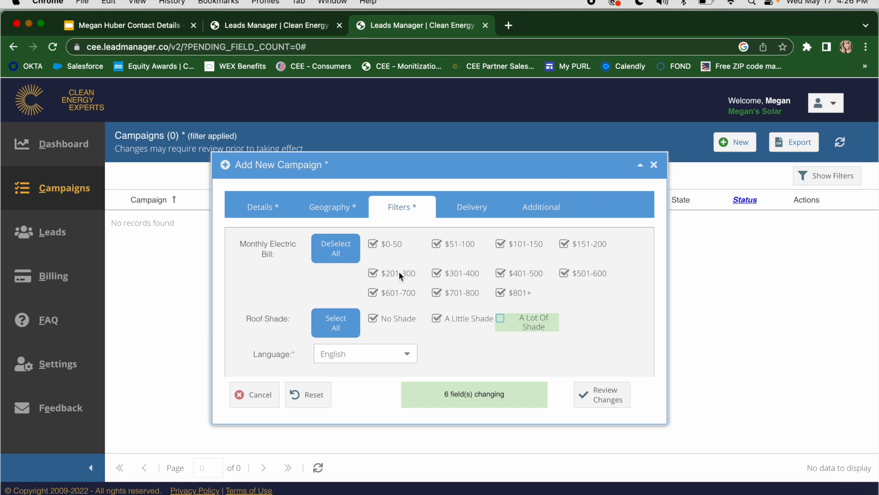
{"action": "left_click", "coordinate": [449, 210]}
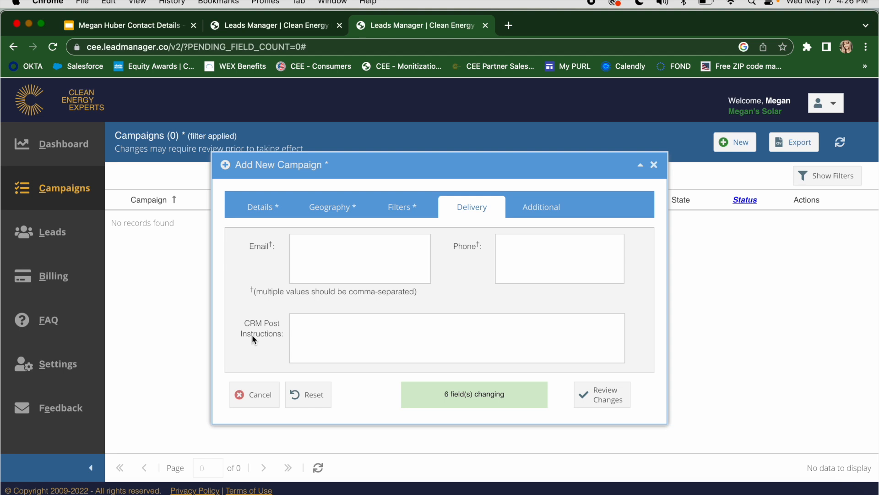
{"action": "left_click", "coordinate": [557, 267]}
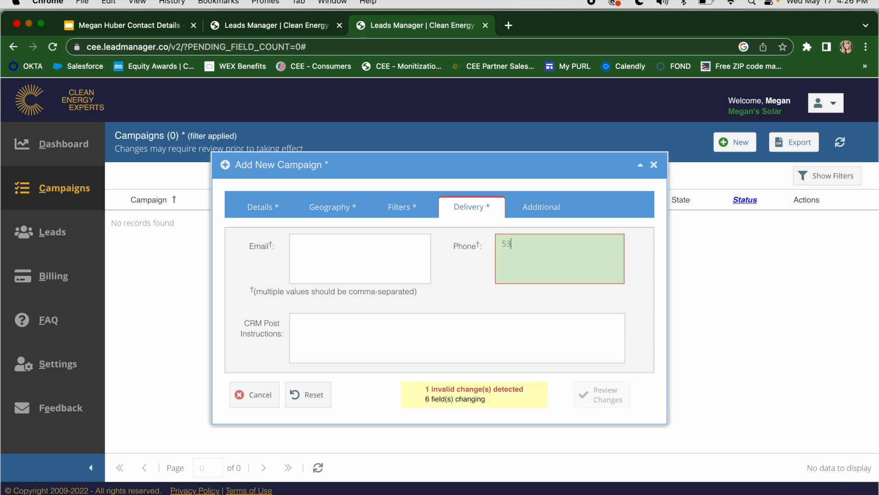
{"action": "left_click", "coordinate": [375, 262]}
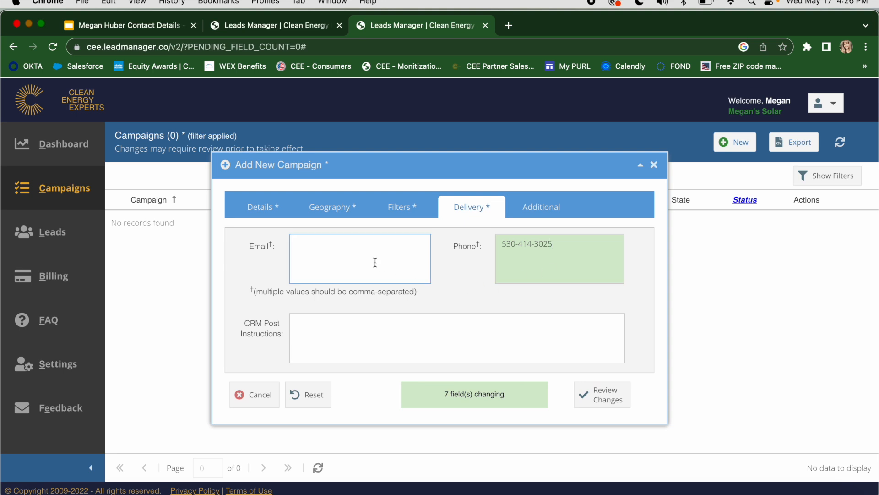
{"action": "left_click", "coordinate": [471, 261]}
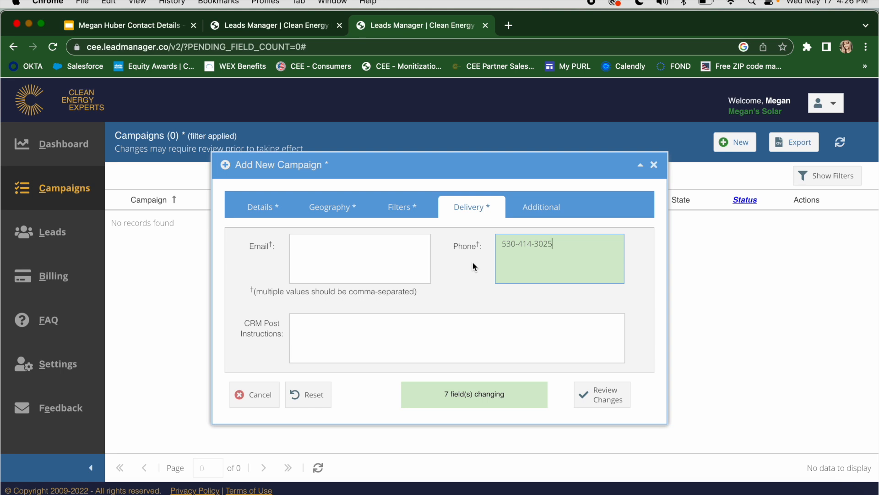
Step: Leave the additional notes empty, review the change summary, save the new campaign and close its dialog
{"action": "left_click", "coordinate": [541, 207]}
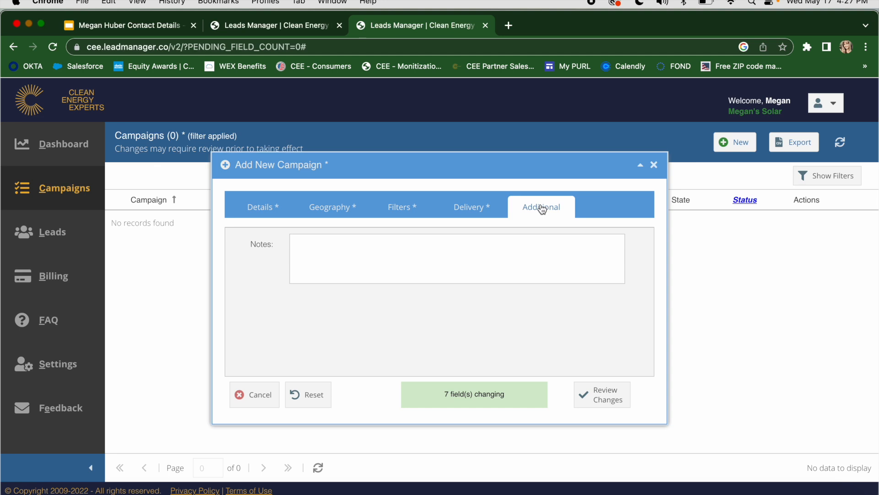
{"action": "left_click", "coordinate": [598, 389]}
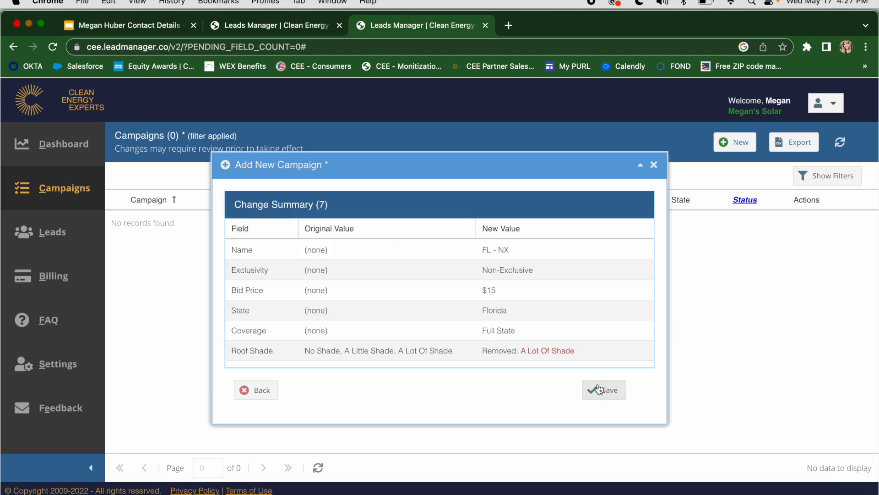
{"action": "scroll", "coordinate": [554, 293], "scroll_direction": "down", "scroll_amount": 2}
{"action": "scroll", "coordinate": [555, 292], "scroll_direction": "up", "scroll_amount": 2}
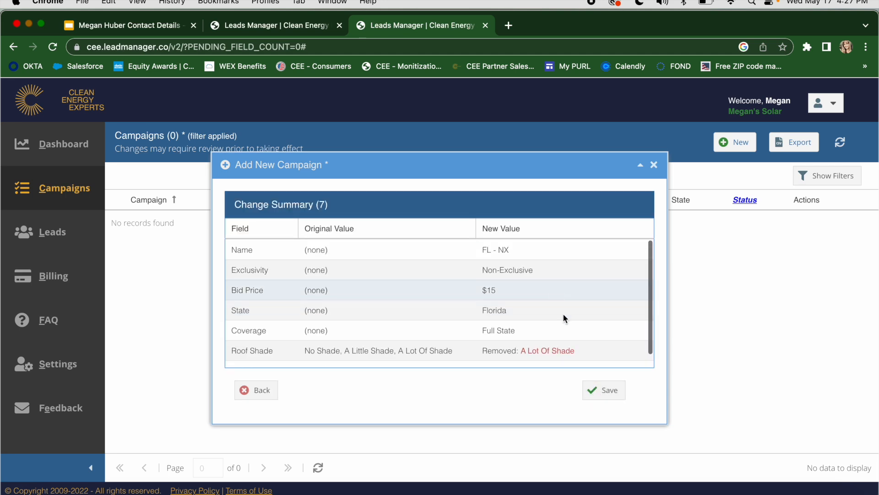
{"action": "left_click", "coordinate": [607, 395]}
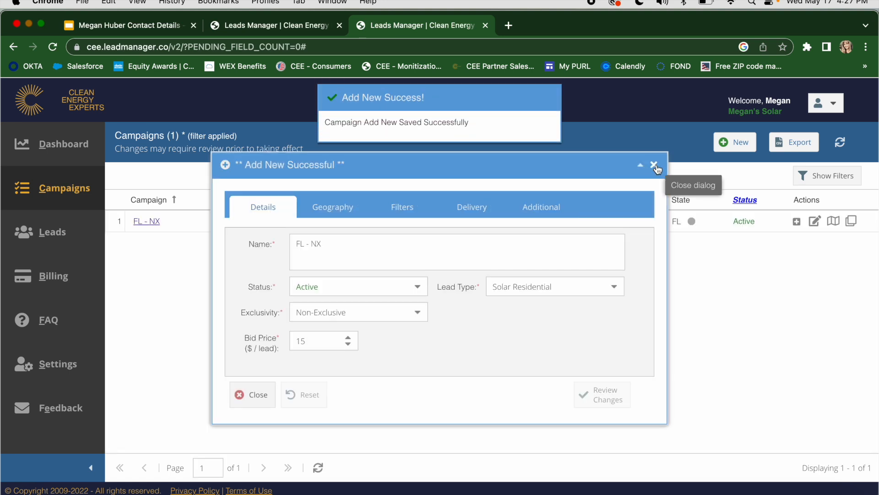
{"action": "left_click", "coordinate": [654, 165]}
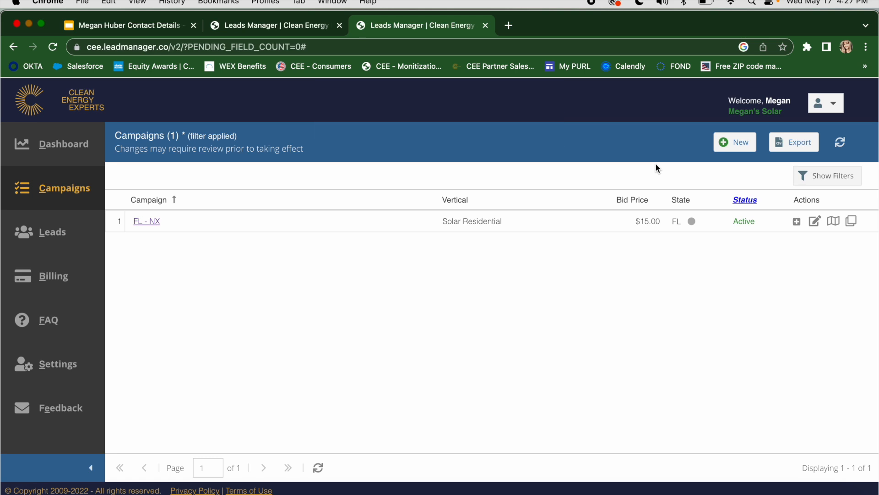
Step: View the coverage map of the FL - NX campaign and close it
{"action": "left_click", "coordinate": [834, 223]}
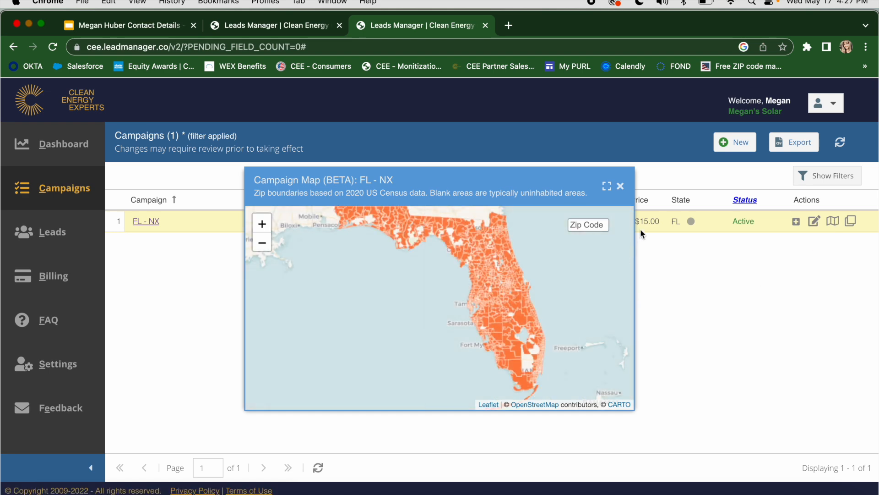
{"action": "left_click", "coordinate": [620, 186]}
Step: Show the campaign list filters and add deleted campaigns to the status filter
{"action": "left_click", "coordinate": [804, 180]}
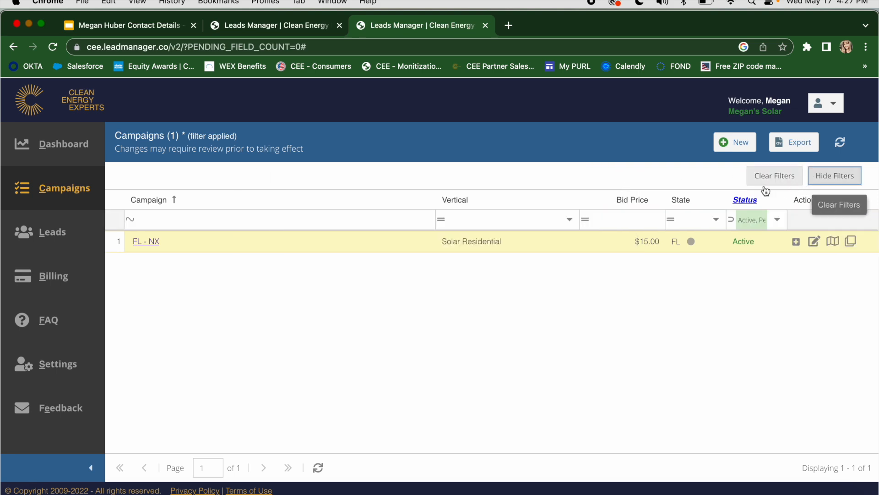
{"action": "left_click", "coordinate": [774, 220]}
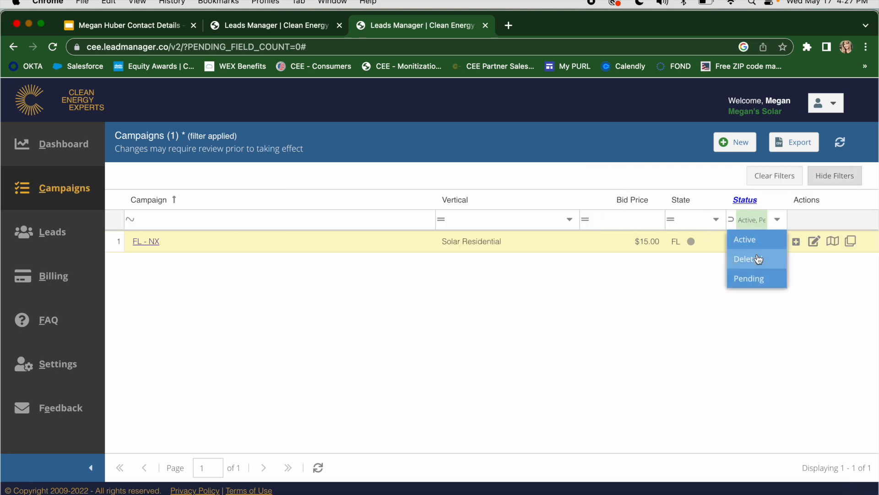
{"action": "left_click", "coordinate": [756, 258]}
{"action": "left_click", "coordinate": [675, 394]}
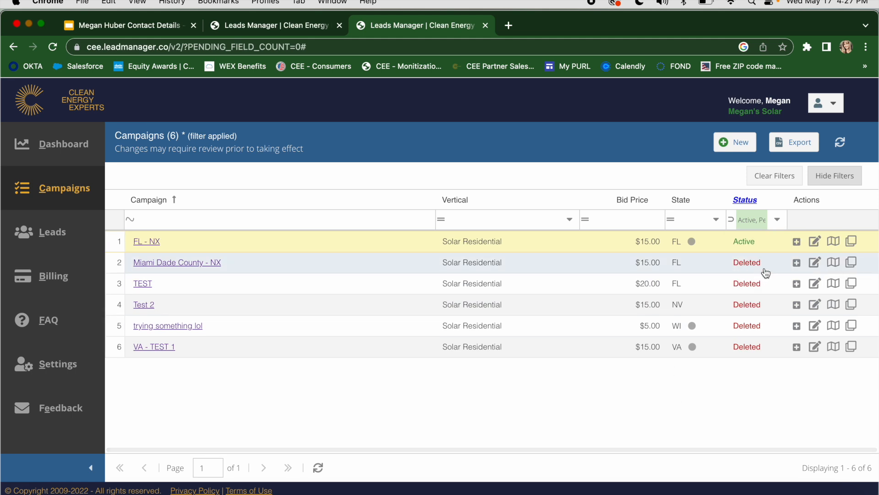
Step: Open the coverage map of the Miami Dade County - NX campaign and zoom in on its zip code boundaries
{"action": "left_click", "coordinate": [833, 262]}
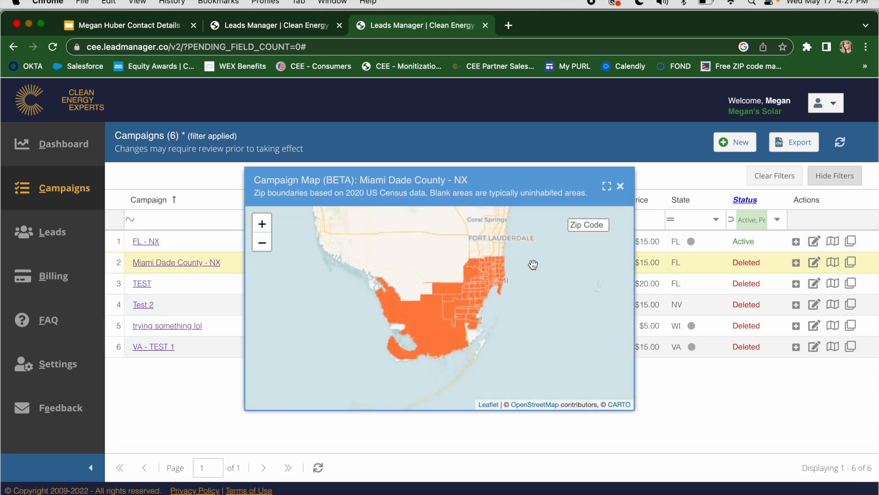
{"action": "left_click", "coordinate": [261, 224]}
{"action": "left_click", "coordinate": [259, 224]}
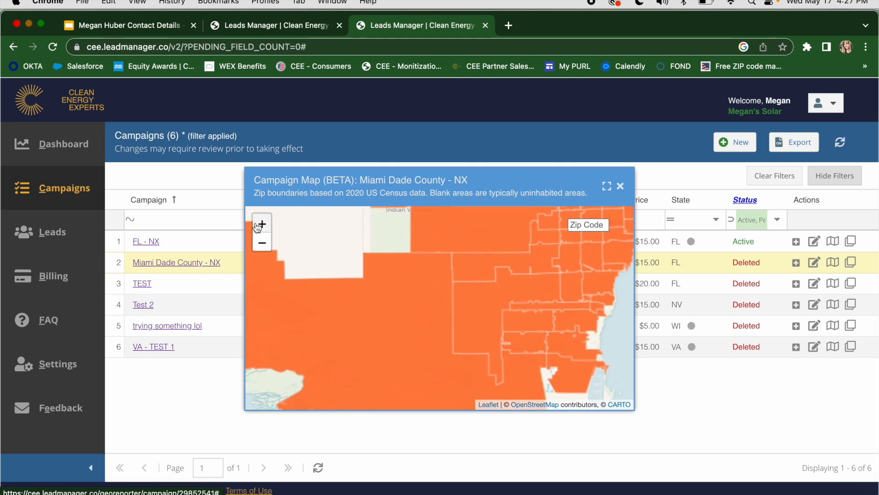
Step: Examine the labelled zip code areas across the Miami Dade County - NX coverage map at closer range and close the map
{"action": "left_click", "coordinate": [257, 228]}
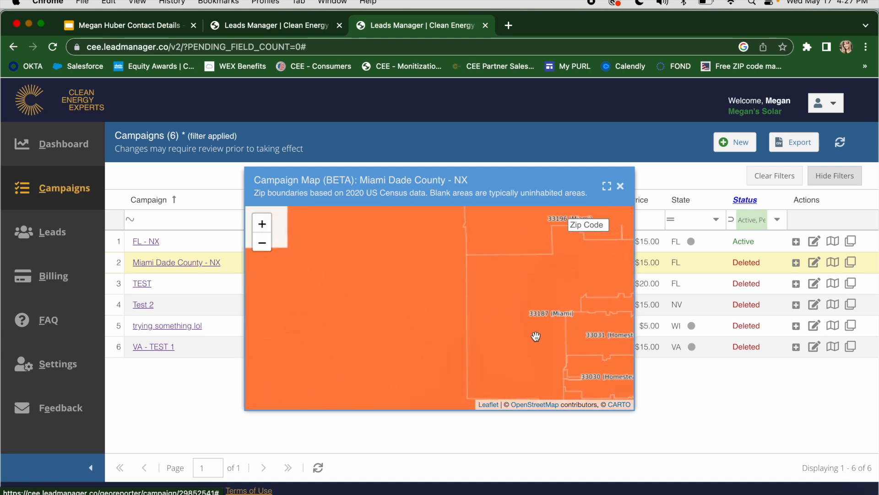
{"action": "left_click_drag", "start_coordinate": [536, 337], "coordinate": [371, 332]}
{"action": "left_click_drag", "start_coordinate": [515, 311], "coordinate": [446, 359]}
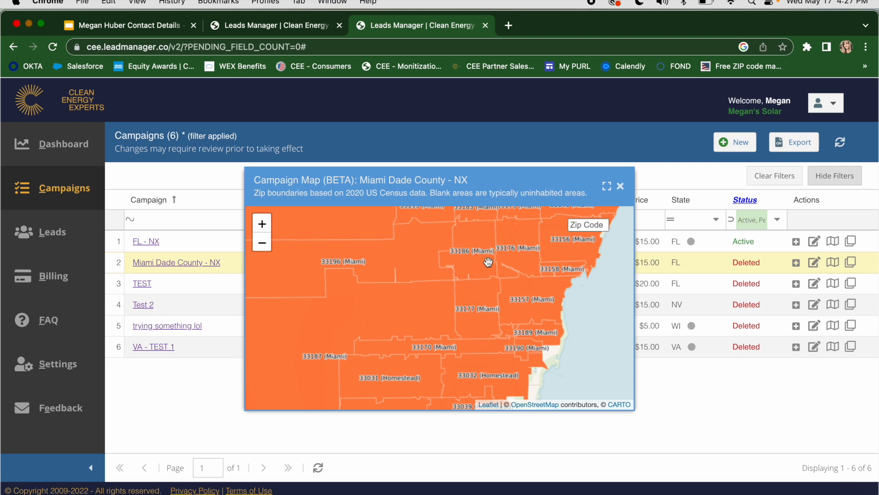
{"action": "left_click_drag", "start_coordinate": [486, 264], "coordinate": [452, 340]}
{"action": "left_click_drag", "start_coordinate": [517, 268], "coordinate": [413, 366]}
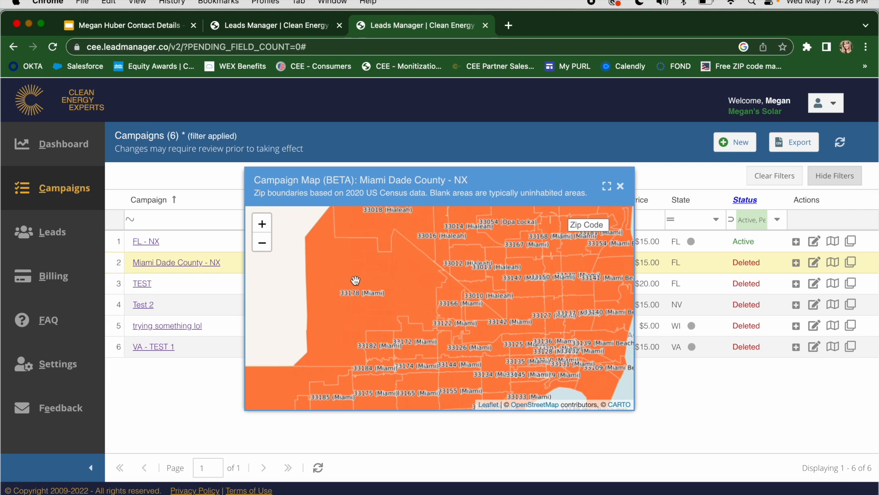
{"action": "left_click", "coordinate": [621, 185]}
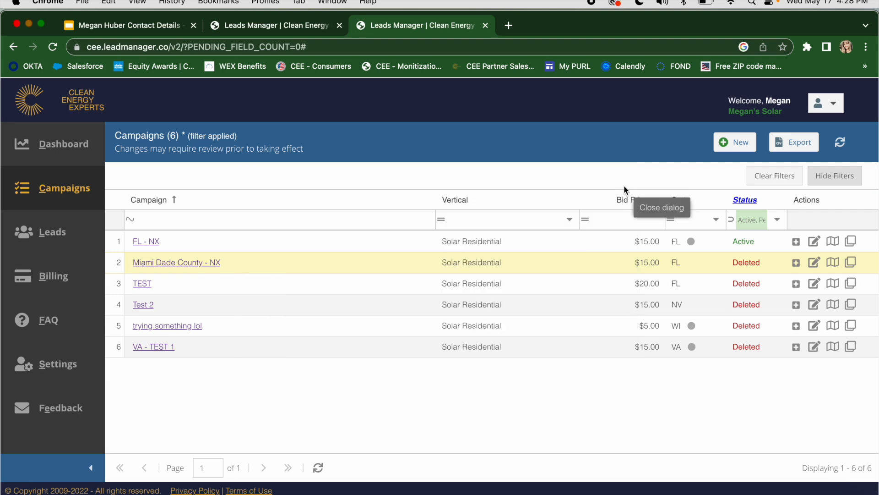
Step: Remove deleted campaigns from the status filter of the campaign list
{"action": "left_click", "coordinate": [777, 220]}
{"action": "left_click", "coordinate": [739, 268]}
{"action": "left_click", "coordinate": [680, 388]}
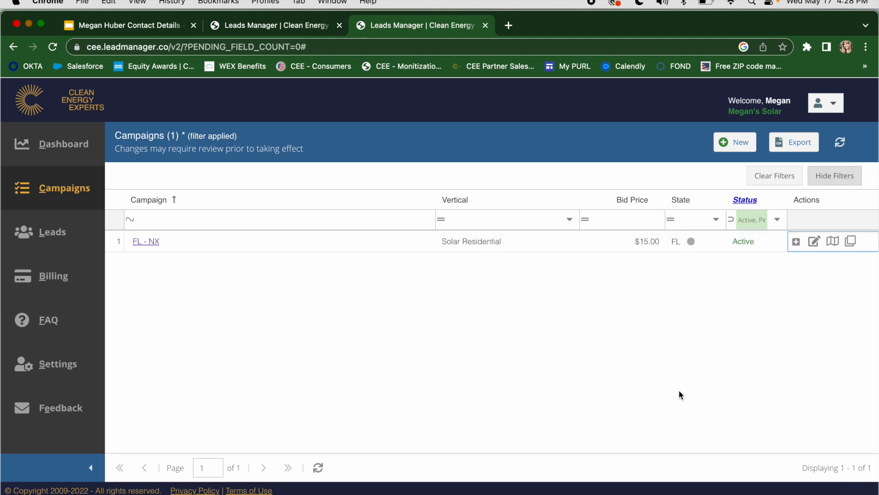
Step: View the editable details of the FL - NX campaign and close them without changes
{"action": "left_click", "coordinate": [157, 246]}
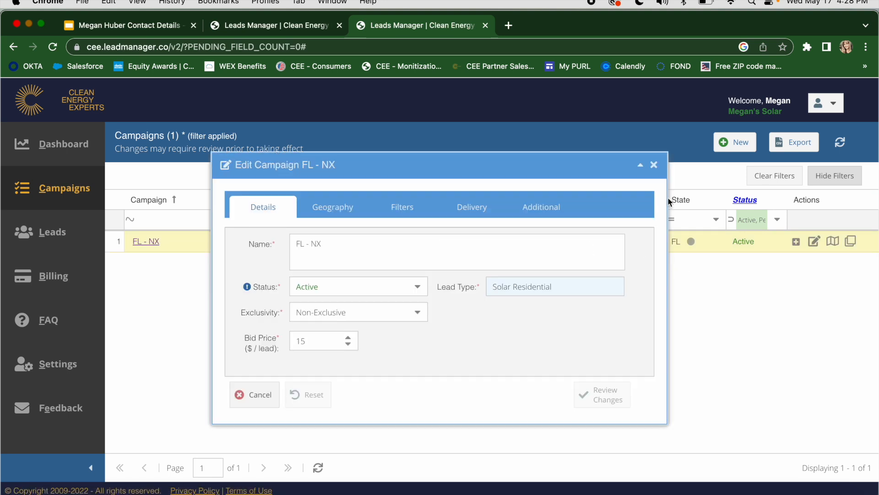
{"action": "left_click", "coordinate": [654, 165]}
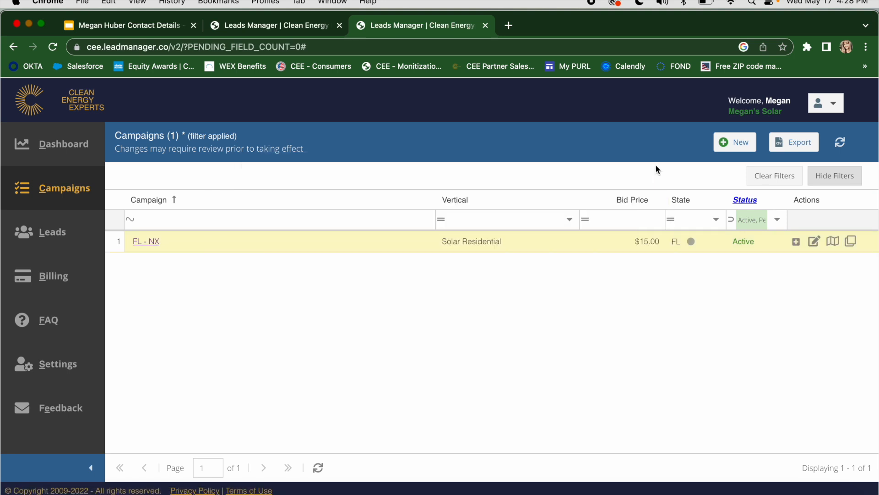
Step: Clone the FL - NX campaign and name the copy FL - X
{"action": "left_click", "coordinate": [851, 245]}
{"action": "left_click_drag", "start_coordinate": [360, 246], "coordinate": [312, 245]}
{"action": "key", "text": "BackSpace"}
{"action": "type", "text": "X"}
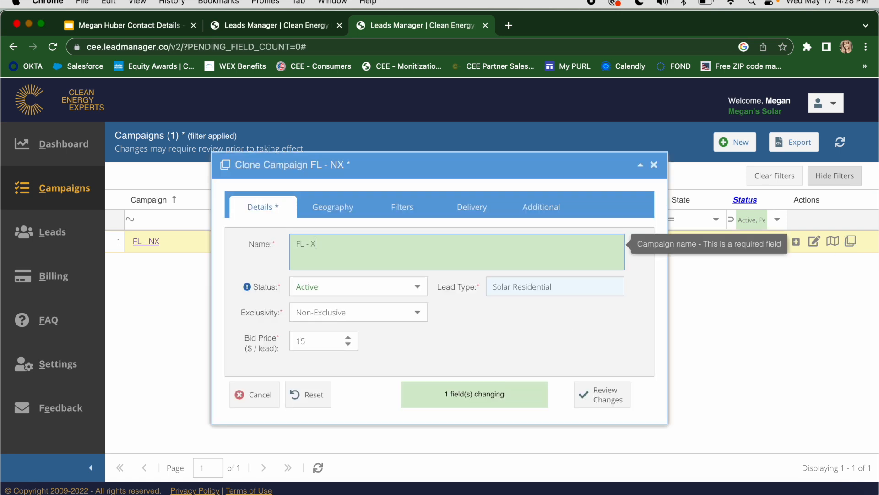
Step: Set the cloned campaign's exclusivity to Exclusive and its bid price to $30 per lead
{"action": "left_click", "coordinate": [414, 316]}
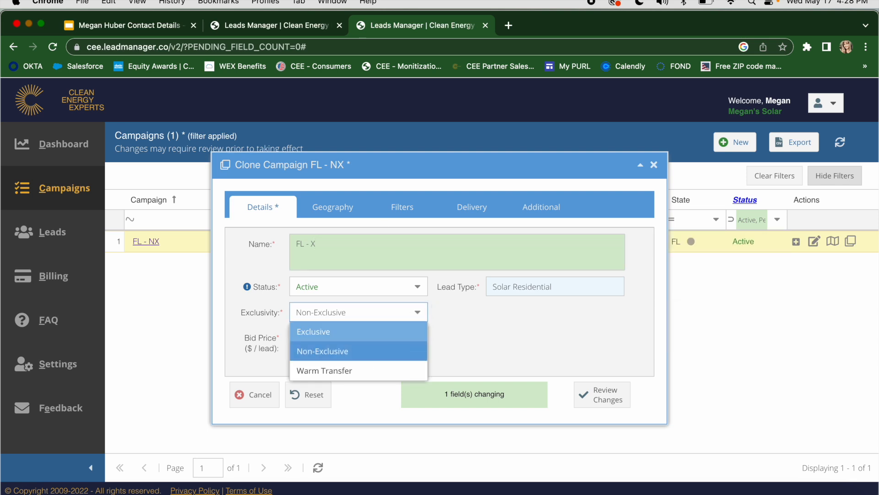
{"action": "left_click", "coordinate": [400, 331]}
{"action": "left_click", "coordinate": [315, 342]}
{"action": "key", "text": "BackSpace"}
{"action": "key", "text": "BackSpace"}
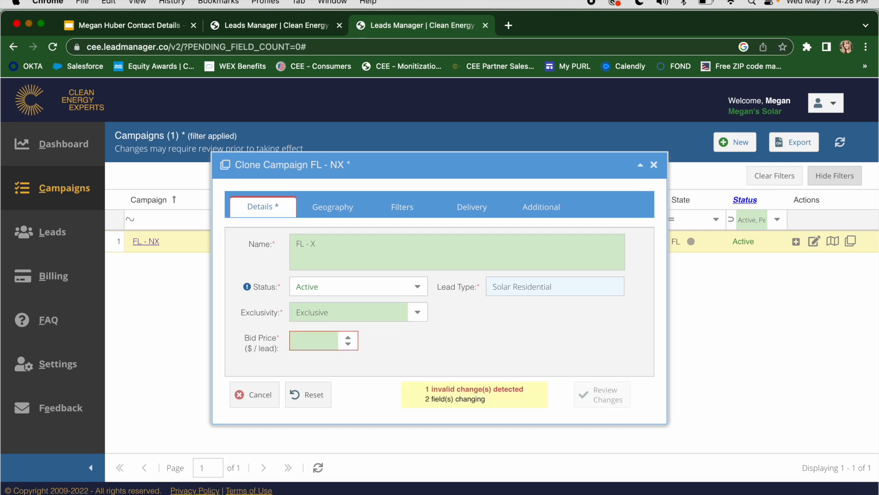
{"action": "type", "text": "30"}
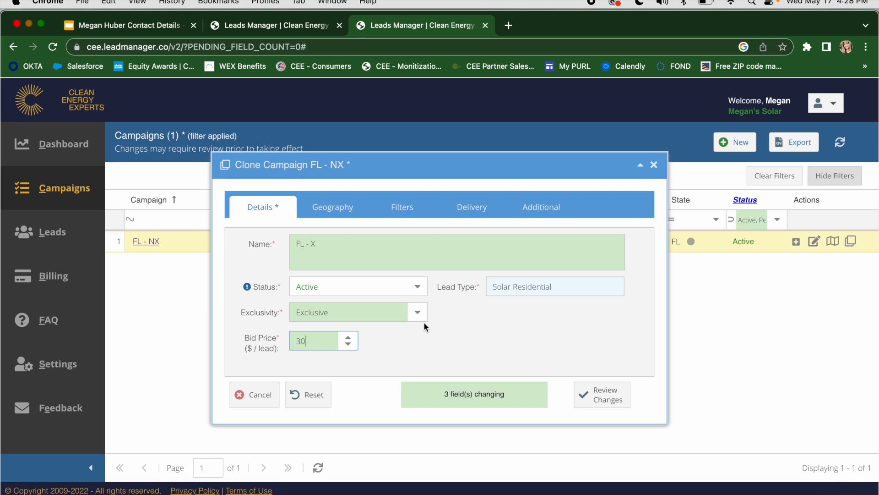
Step: Review the changes for the FL - X clone, save it and close its dialog
{"action": "left_click", "coordinate": [599, 393]}
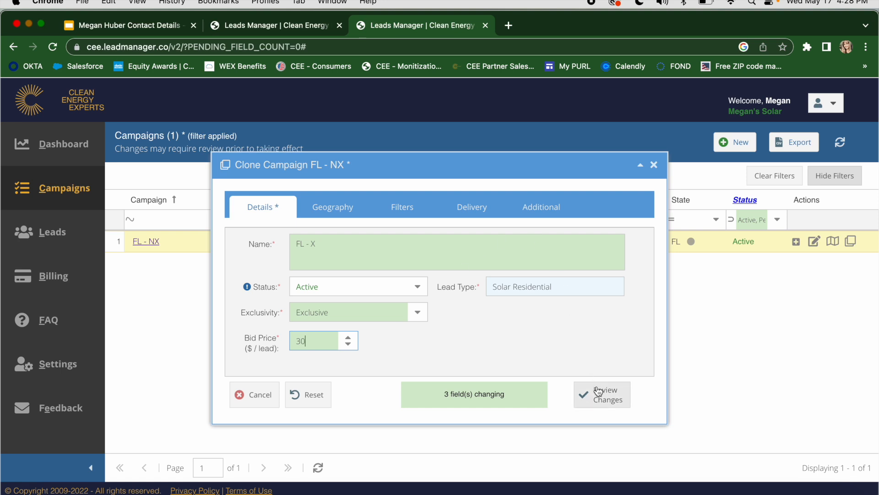
{"action": "left_click", "coordinate": [599, 392]}
{"action": "left_click", "coordinate": [653, 164]}
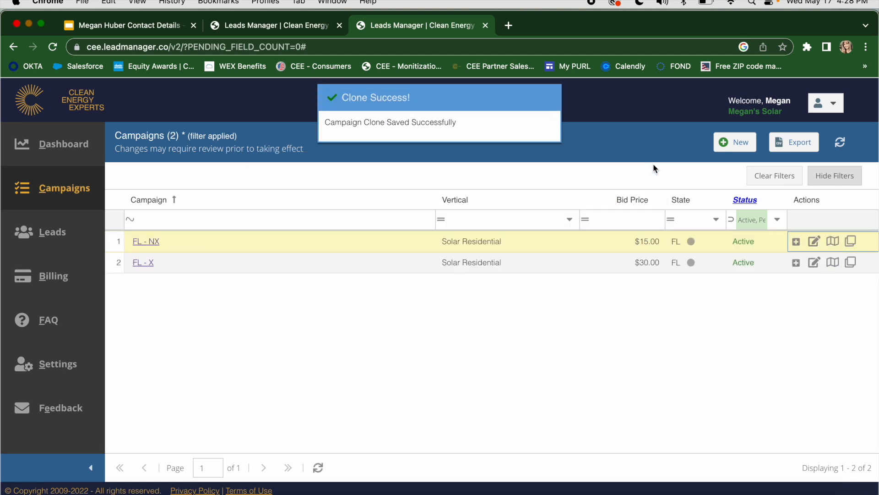
Step: Clone the FL - X campaign and name the copy FL - WT
{"action": "left_click", "coordinate": [851, 263]}
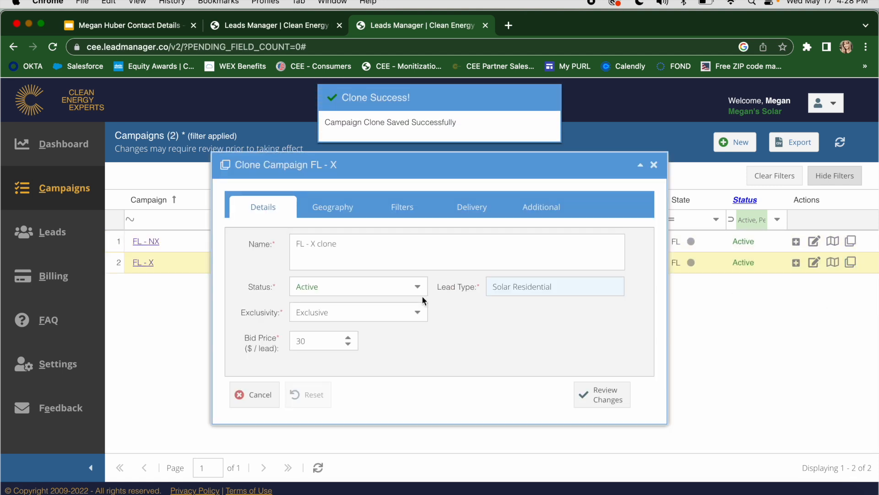
{"action": "left_click", "coordinate": [337, 245]}
{"action": "left_click_drag", "start_coordinate": [337, 245], "coordinate": [308, 245]}
{"action": "key", "text": "BackSpace"}
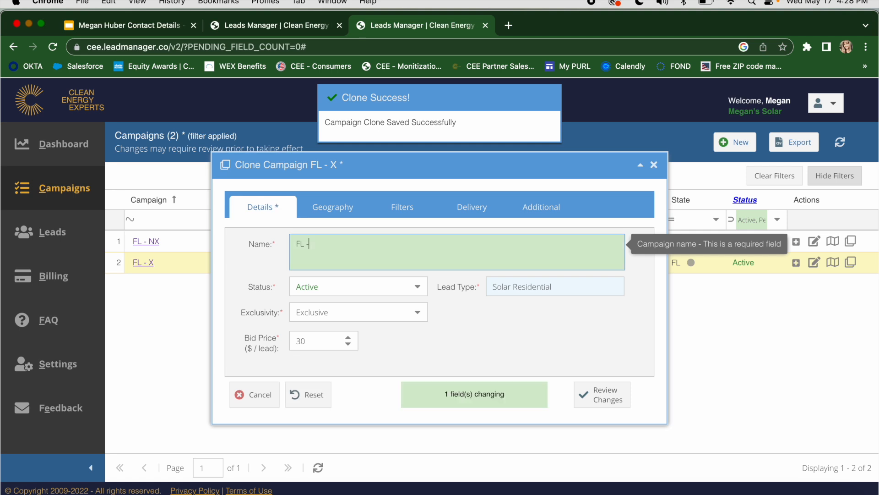
{"action": "type", "text": "WT"}
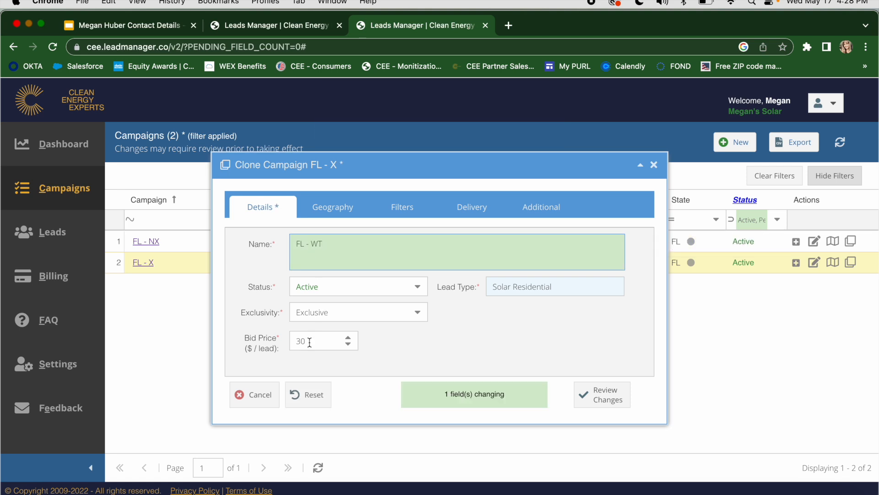
Step: Set the FL - WT clone's bid price to $50 per lead and its exclusivity to Warm Transfer
{"action": "left_click", "coordinate": [310, 341]}
{"action": "key", "text": "BackSpace"}
{"action": "key", "text": "BackSpace"}
{"action": "type", "text": "50"}
{"action": "left_click", "coordinate": [413, 312]}
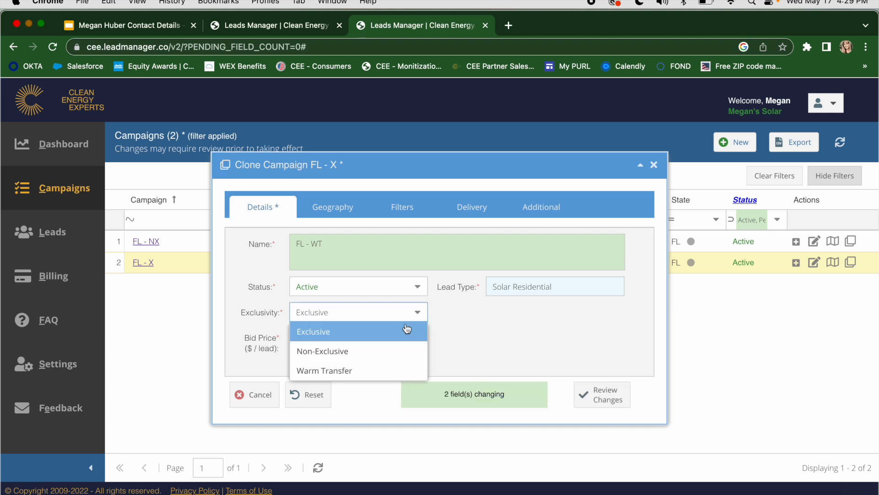
{"action": "left_click", "coordinate": [377, 372]}
Step: Copy the phone number from the clone's delivery settings into the required POC Phone field of its details
{"action": "left_click", "coordinate": [497, 210]}
{"action": "left_click", "coordinate": [497, 243]}
{"action": "left_click_drag", "start_coordinate": [497, 243], "coordinate": [442, 245]}
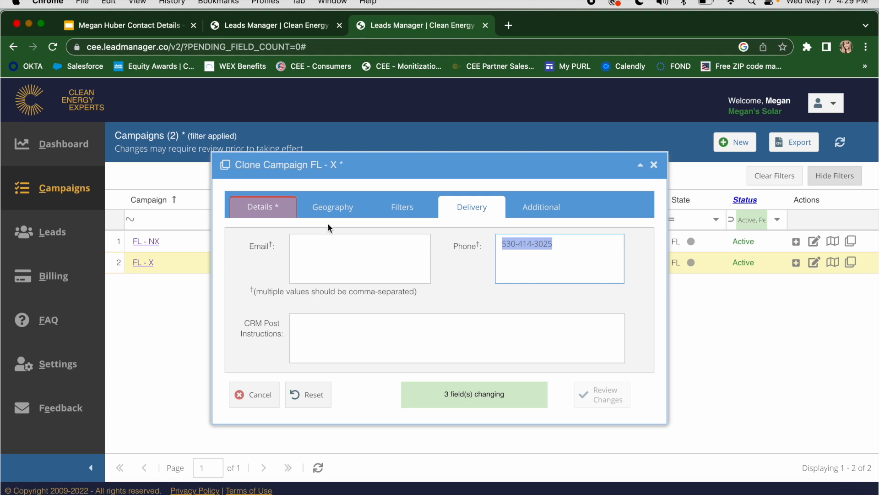
{"action": "left_click", "coordinate": [284, 209]}
{"action": "left_click", "coordinate": [499, 312]}
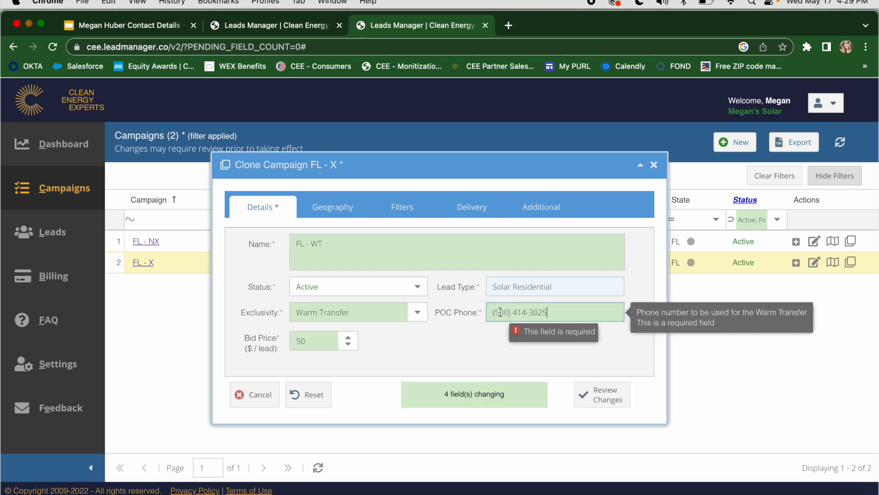
Step: Review the change summary for the FL - WT clone, save it and close its dialog
{"action": "left_click", "coordinate": [606, 397]}
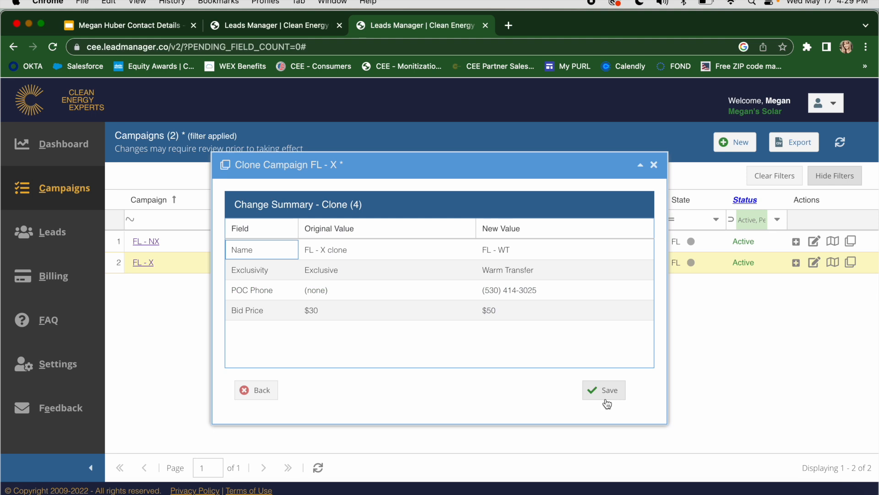
{"action": "left_click", "coordinate": [606, 394]}
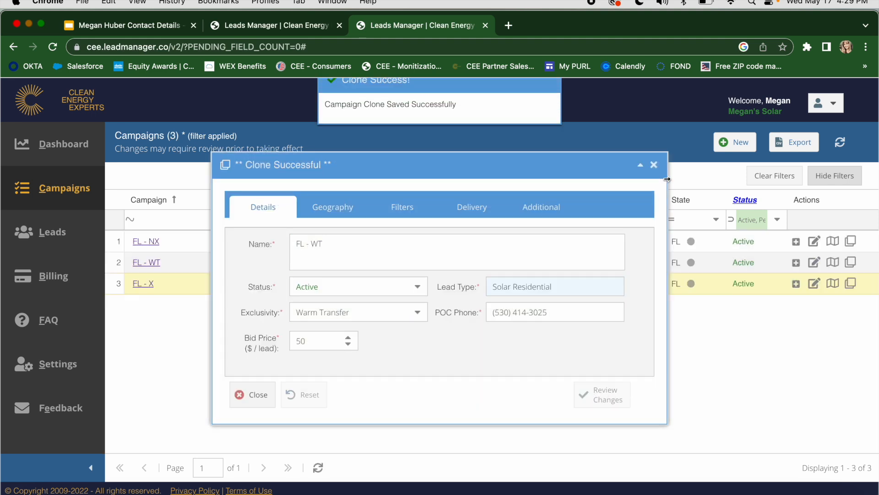
{"action": "left_click", "coordinate": [654, 165]}
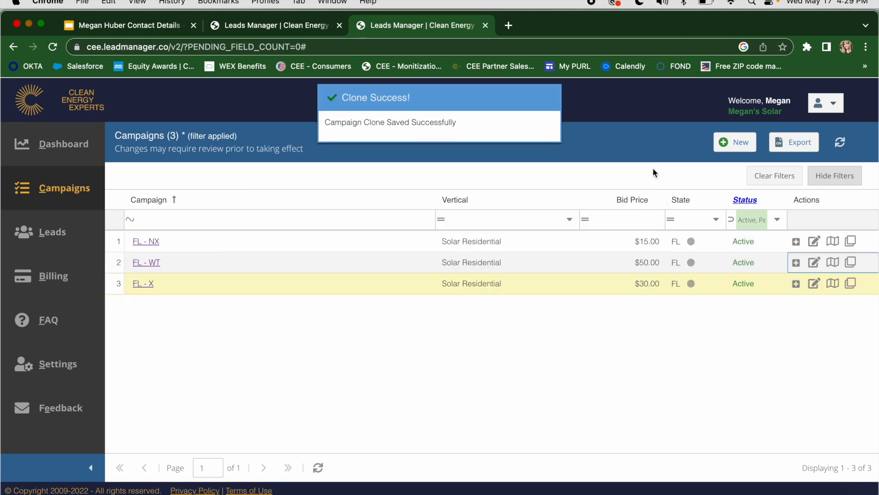